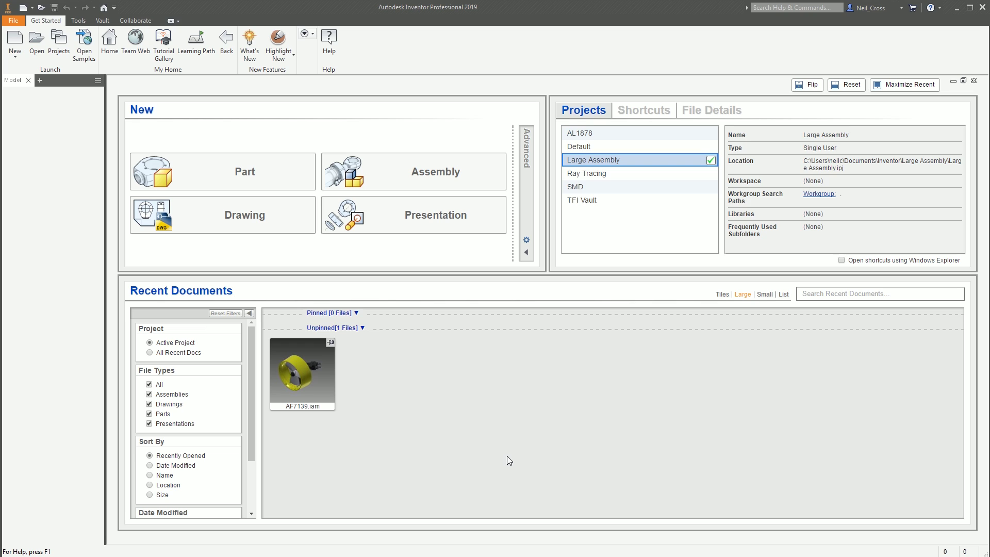
Open Autodesk App Manager from Tools to check that QuickViews 1.0.9 is up to date.
left_click(82, 21)
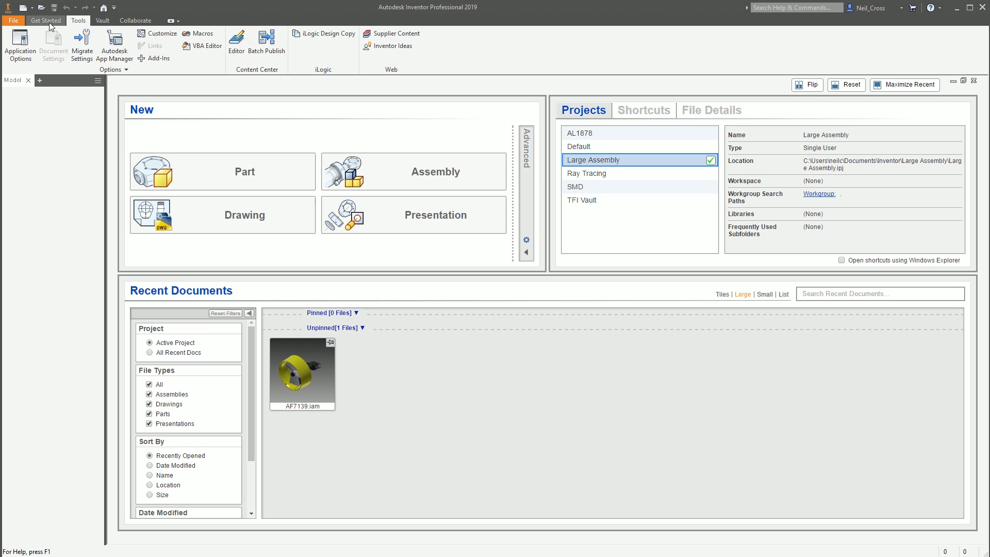
left_click(119, 49)
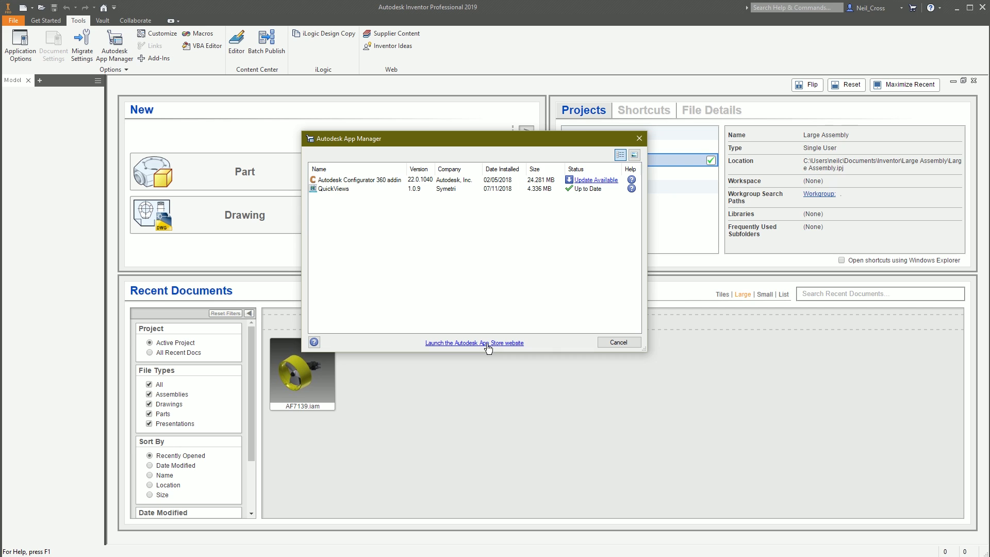
left_click(488, 343)
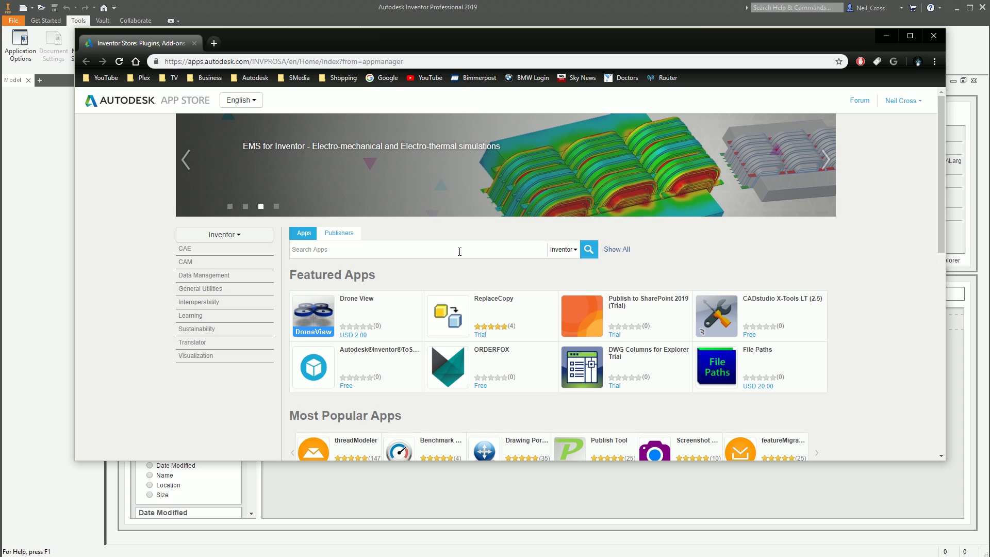
type("symetri")
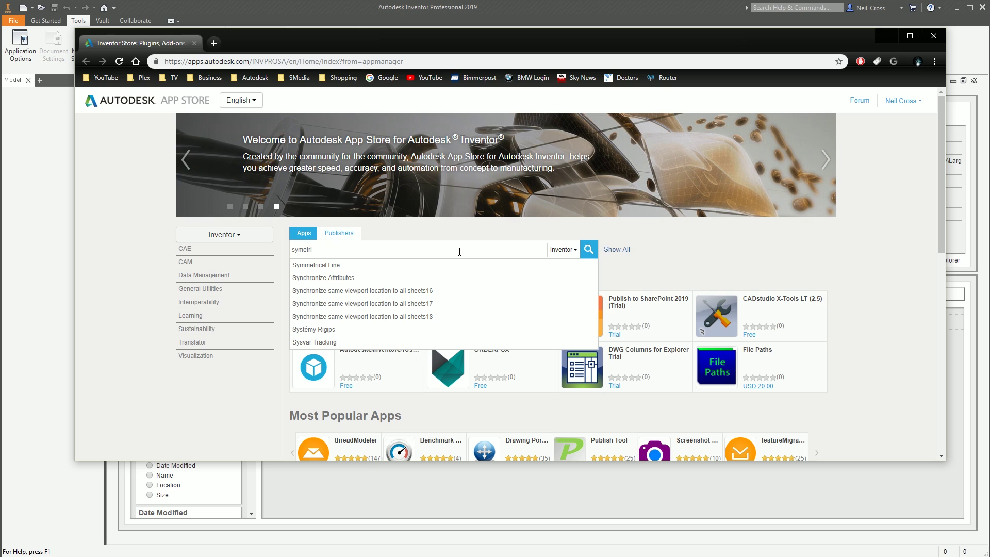
key("Return")
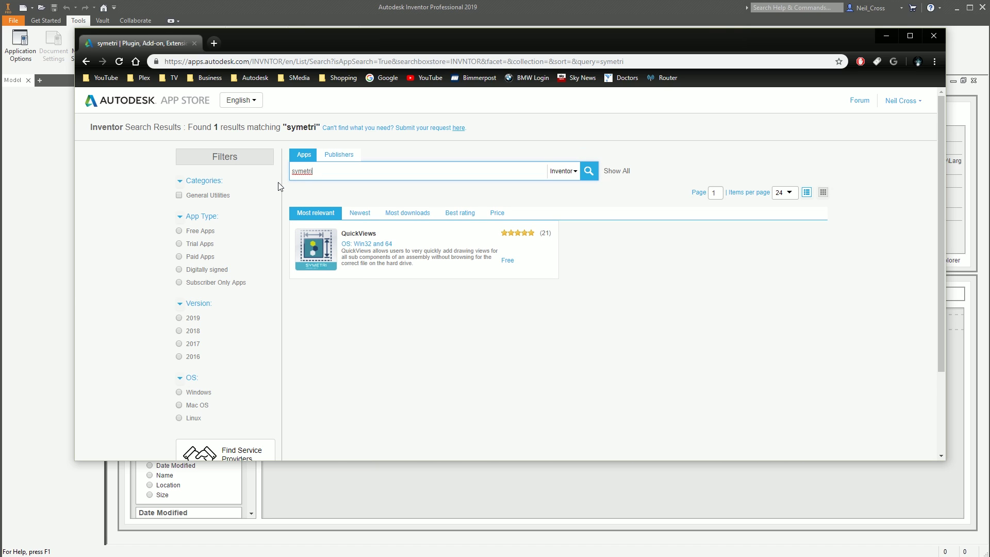
left_click(329, 261)
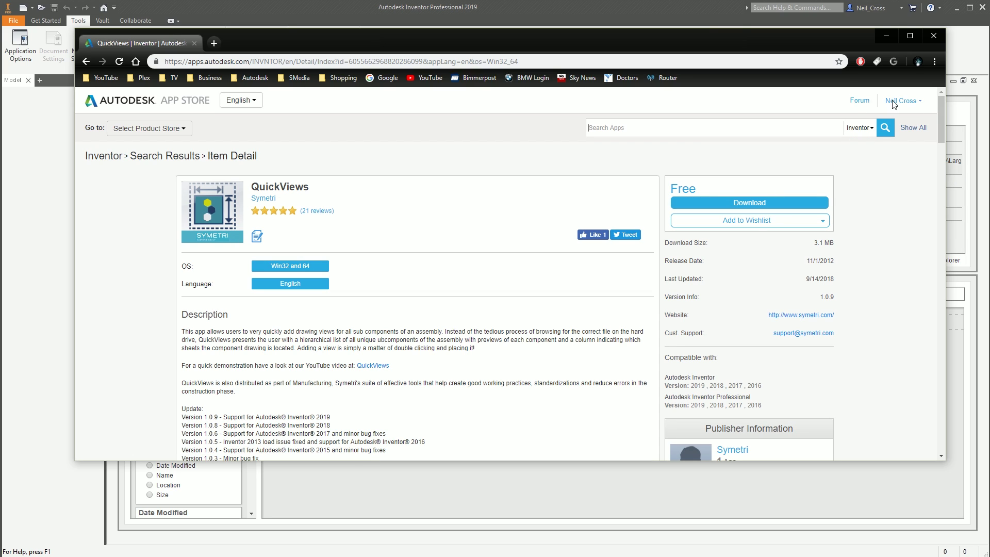
left_click(933, 35)
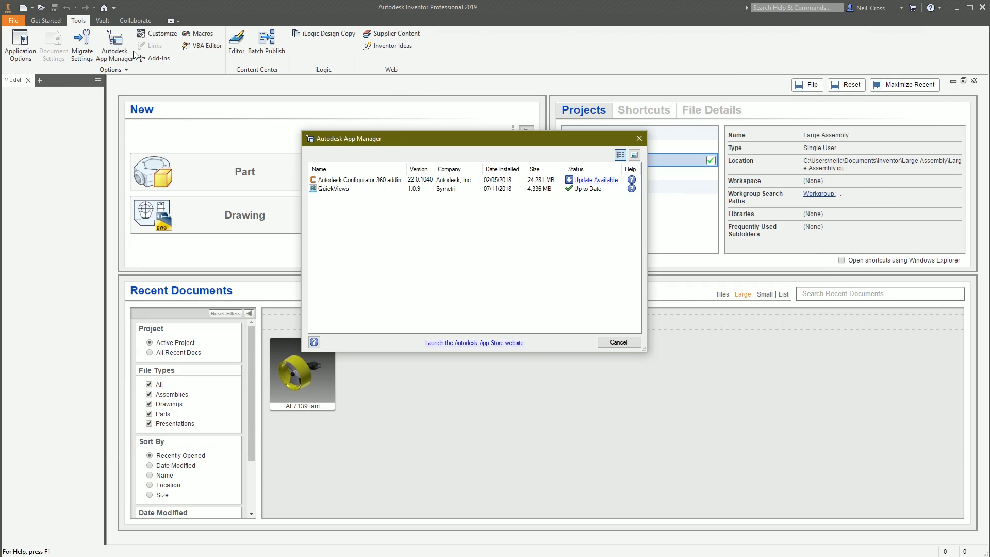
Close App Manager and start Drawing9 from the A1 template, accepting the title block prompts.
mouse_move(424, 193)
left_click(642, 140)
left_click(46, 21)
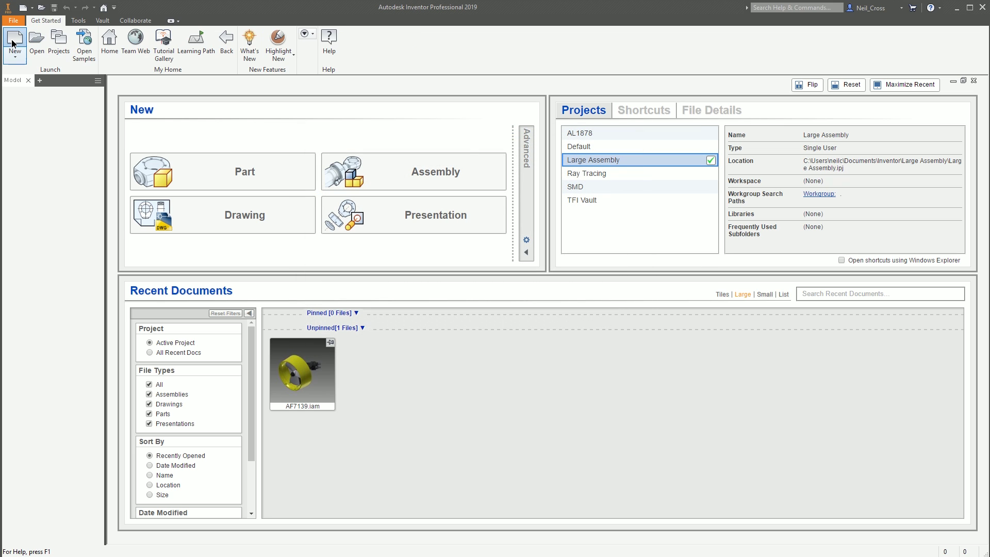
left_click(12, 43)
double_click(471, 248)
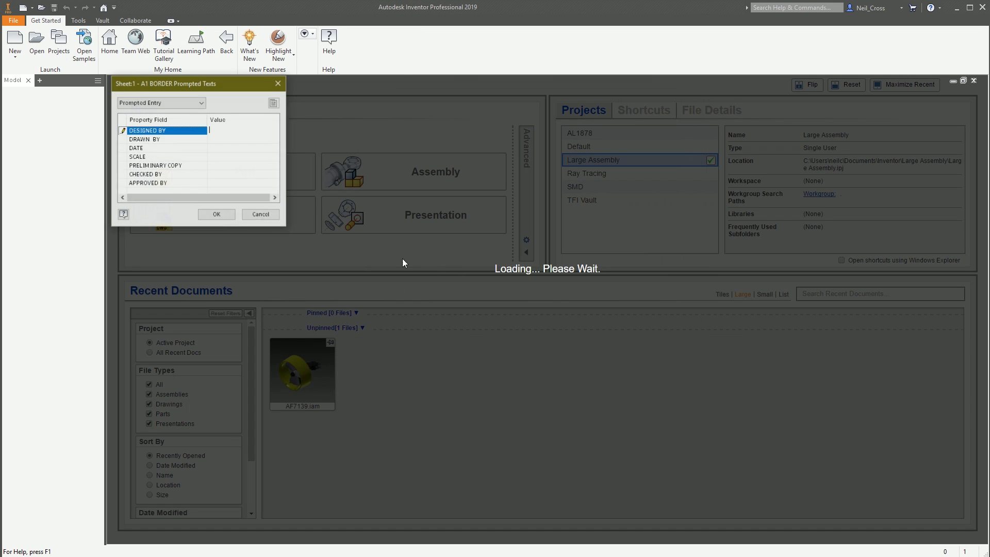
left_click(221, 217)
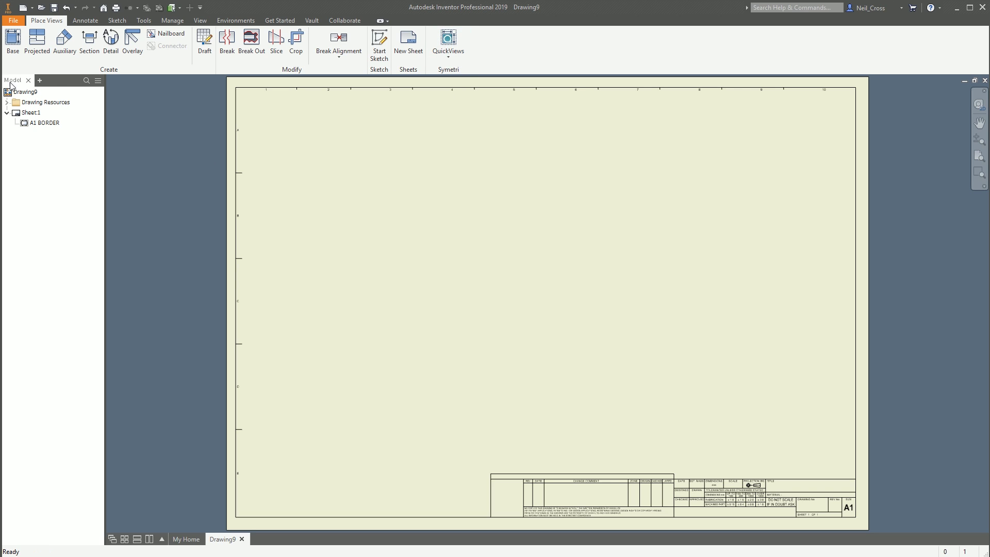
Start a base view and choose the AF7139.iam assembly as its model.
left_click(17, 41)
left_click(291, 129)
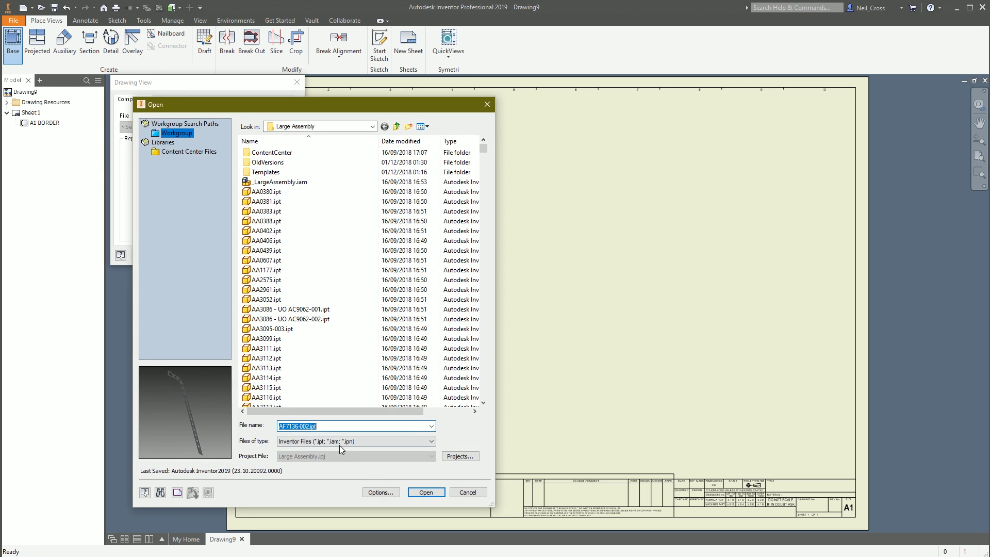
scroll(259, 203, "down", 10)
type("AF7139")
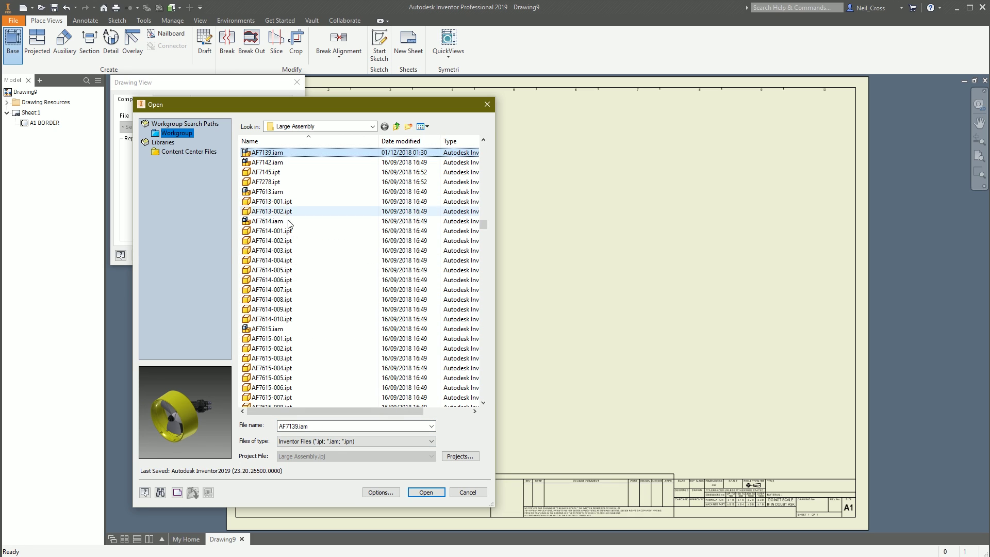
left_click(428, 493)
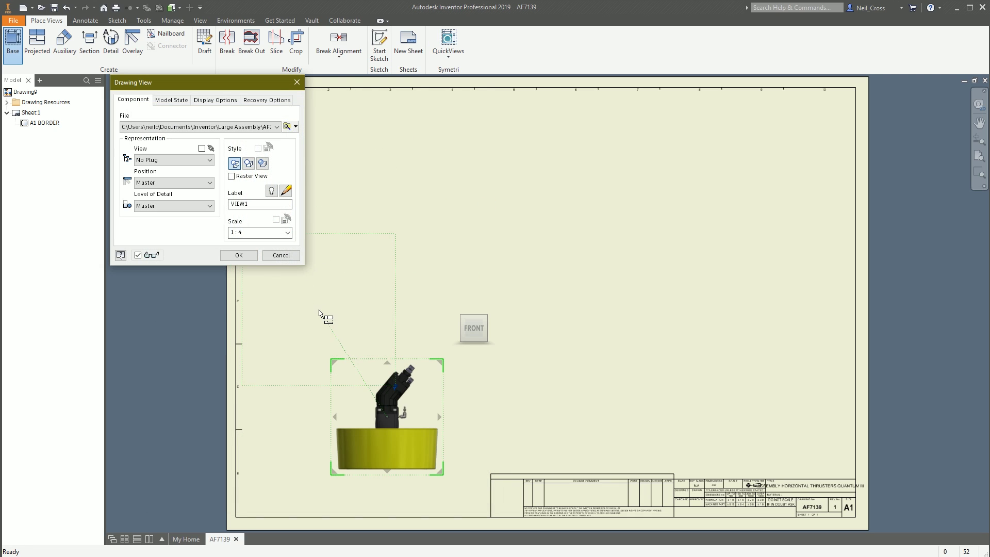
Orient the AF7139 view to BOTTOM, rotate it upright, and place it at 1:4.
left_click(473, 339)
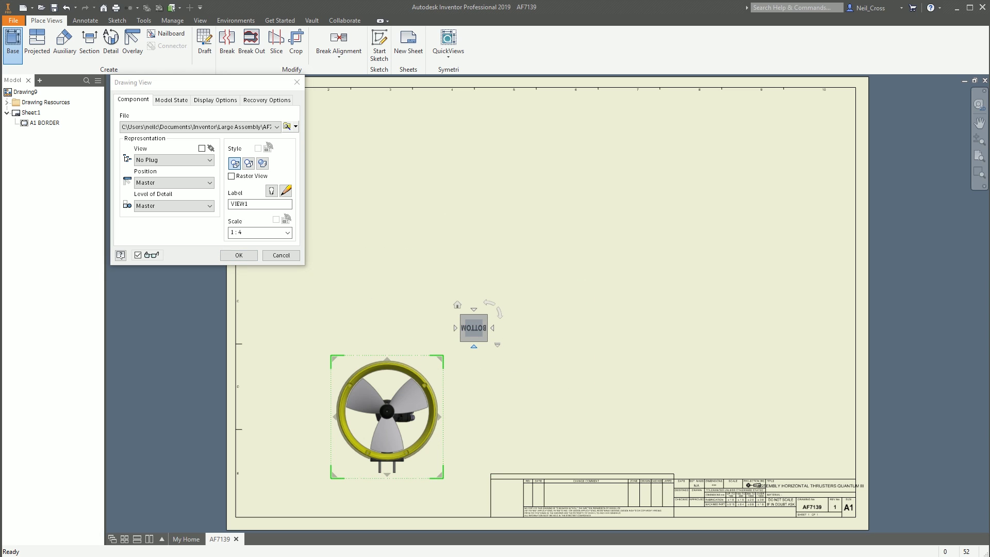
left_click(490, 306)
left_click(490, 307)
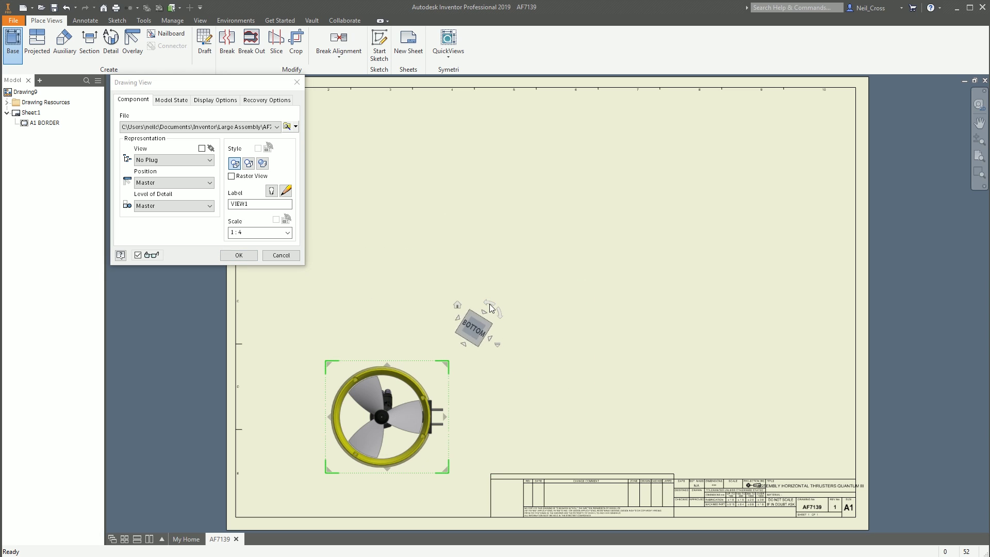
left_click(504, 313)
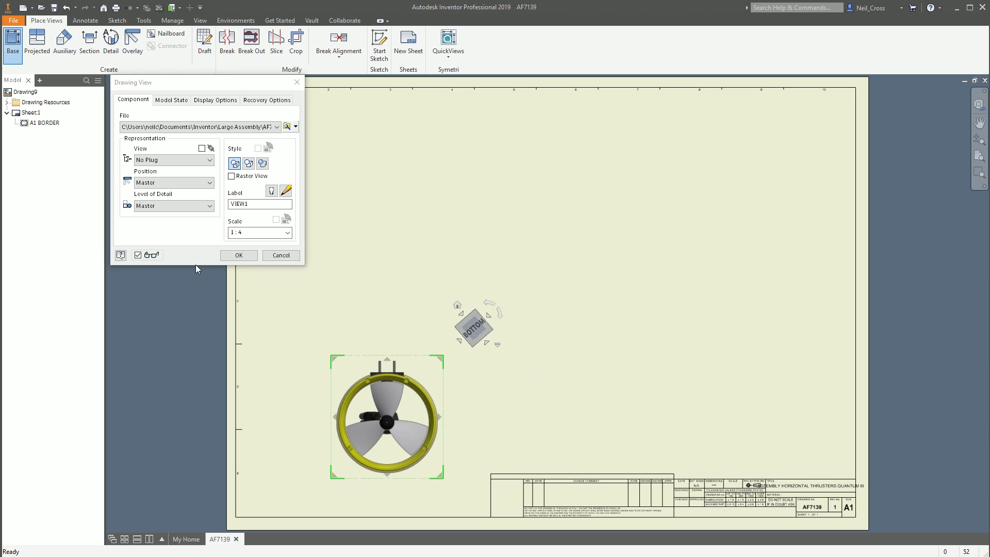
left_click(505, 316)
left_click(238, 255)
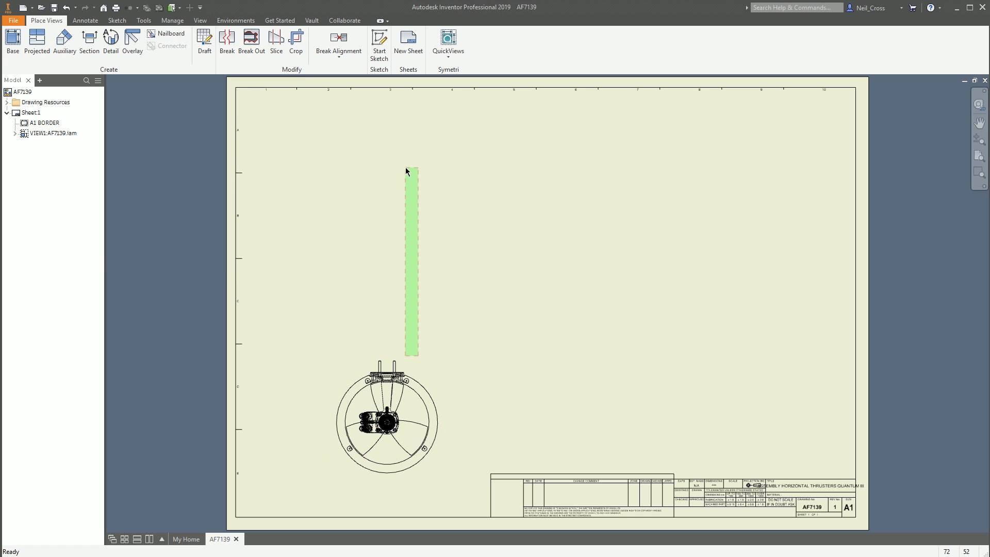
Drag VIEW1 of AF7139 to the sheet's upper-left corner and deselect it.
left_click(414, 363)
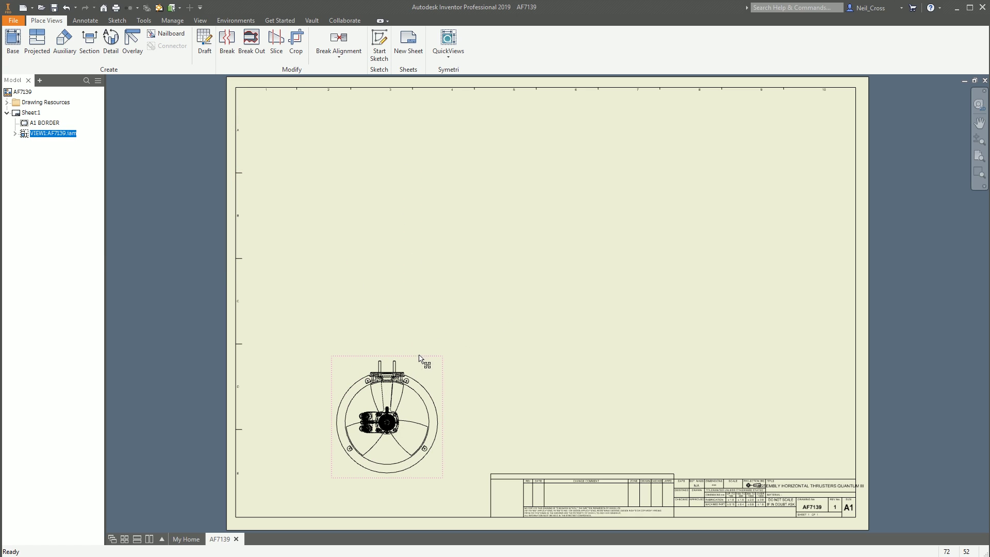
mouse_move(419, 359)
left_mouse_down()
mouse_move(393, 199)
mouse_move(370, 147)
mouse_move(371, 163)
left_mouse_up()
left_click(432, 154)
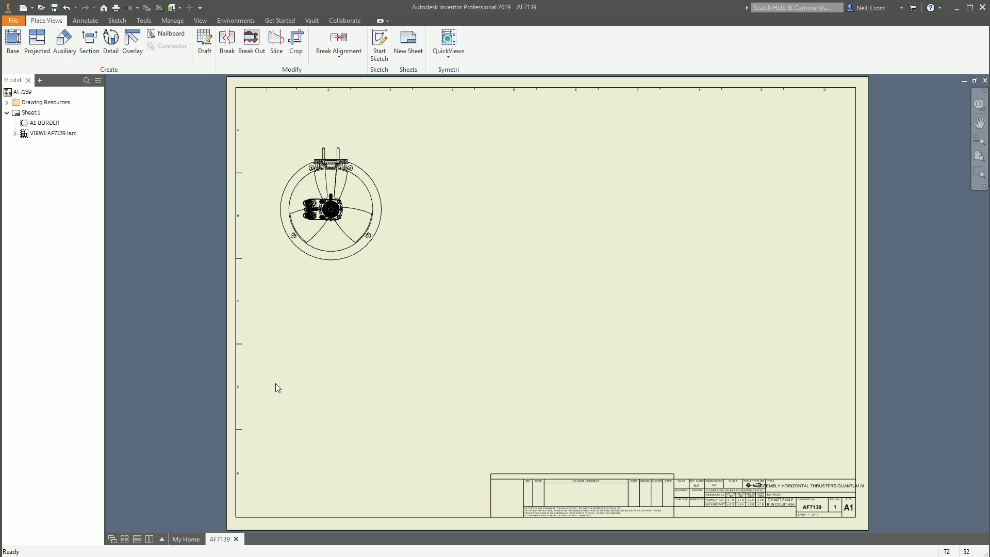
left_click(13, 41)
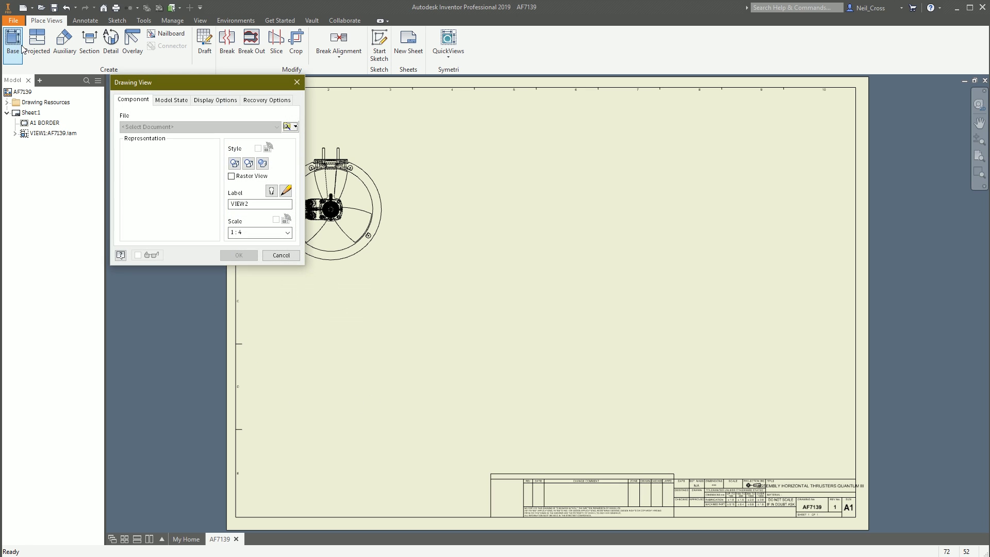
left_click(287, 127)
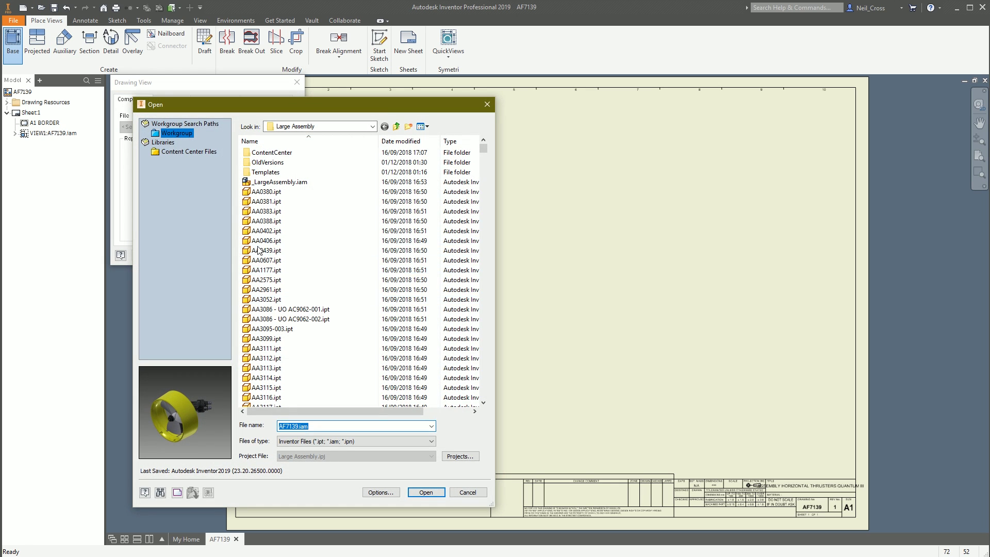
double_click(414, 181)
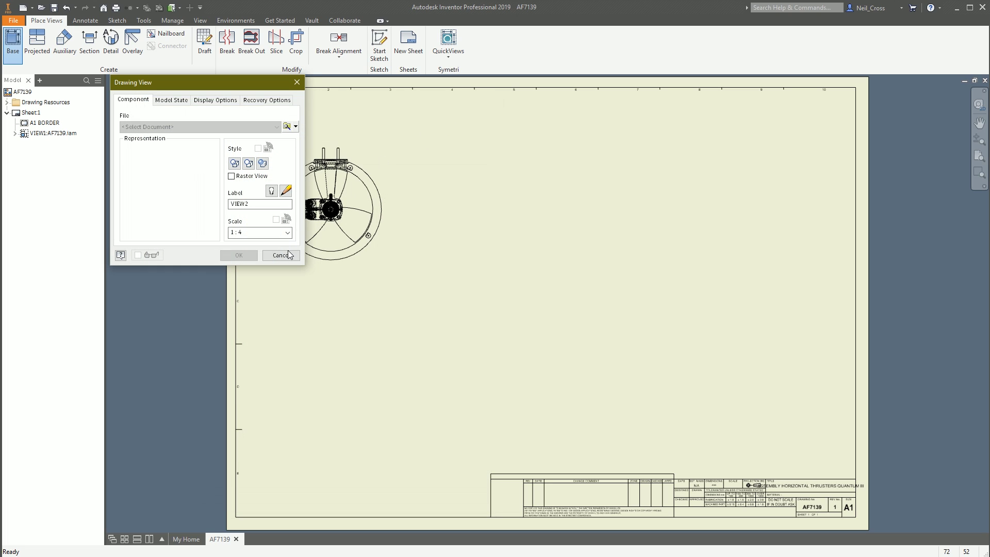
left_click(281, 255)
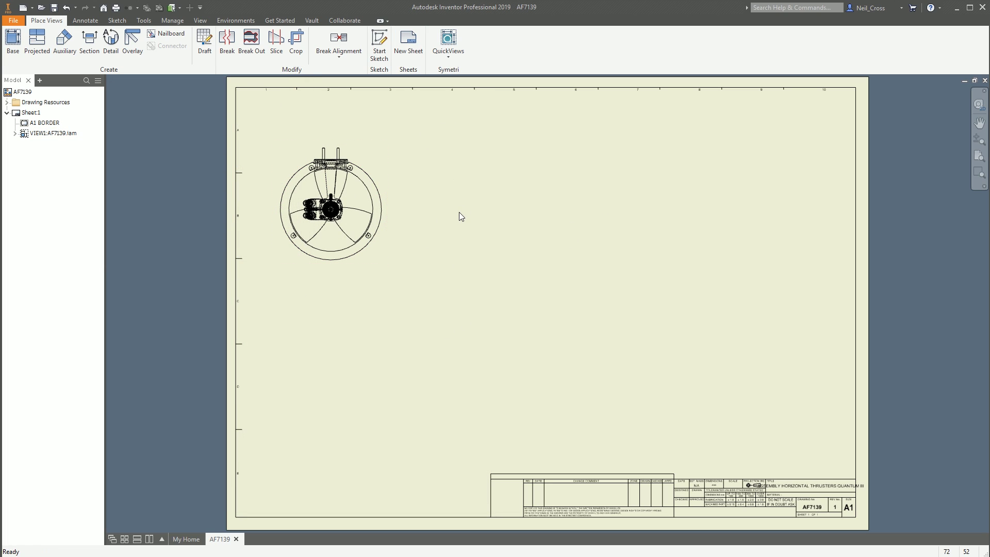
In QuickViews, expand HTE_430-63.iam and preview its parts, settling on hydraulic motor AF5179.ipt.
left_click(458, 54)
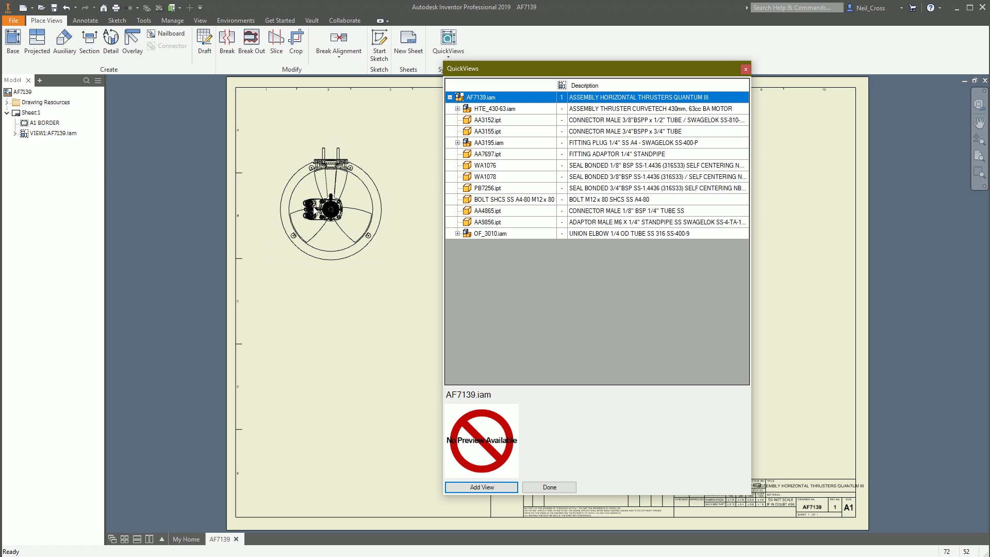
left_click(457, 109)
left_click(499, 123)
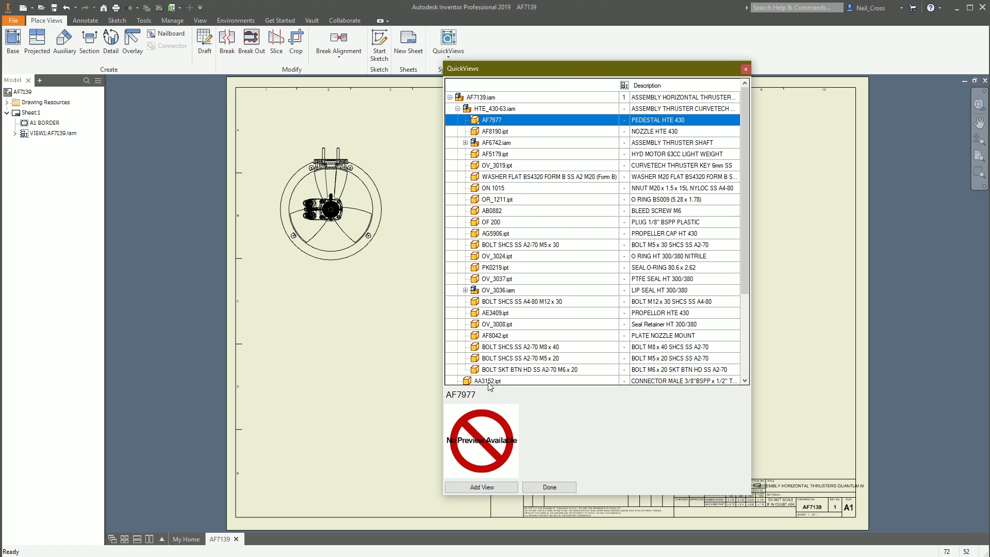
left_click(503, 132)
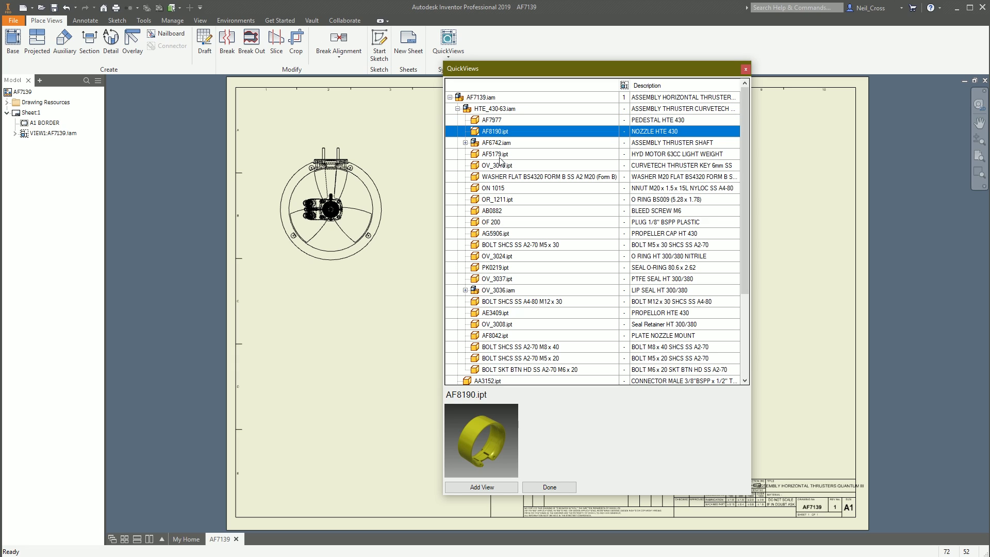
left_click(499, 155)
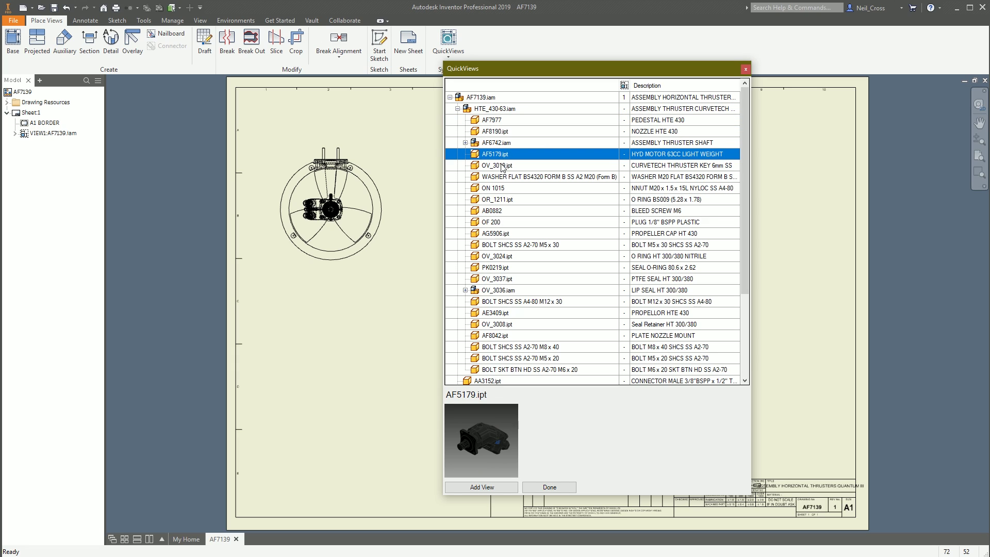
left_click(499, 121)
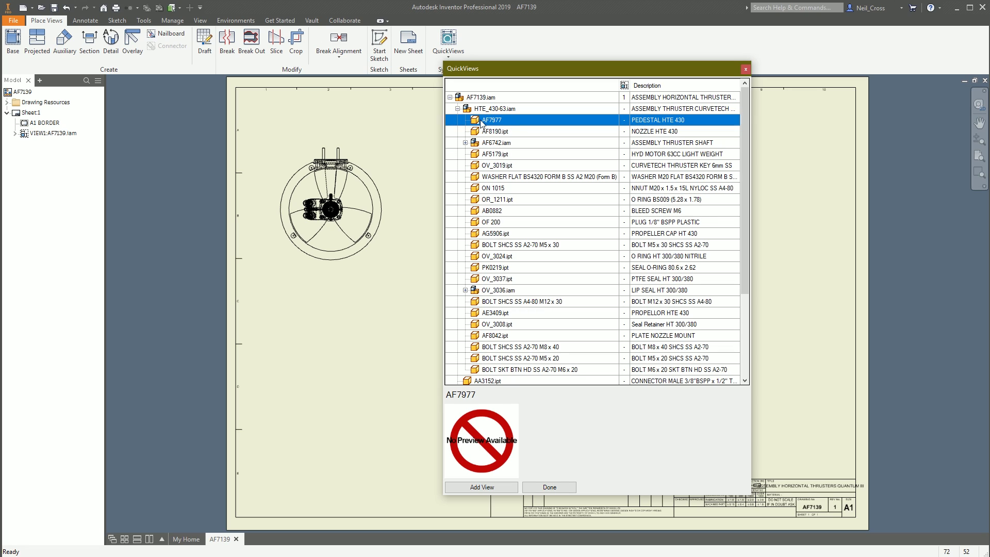
left_click(495, 156)
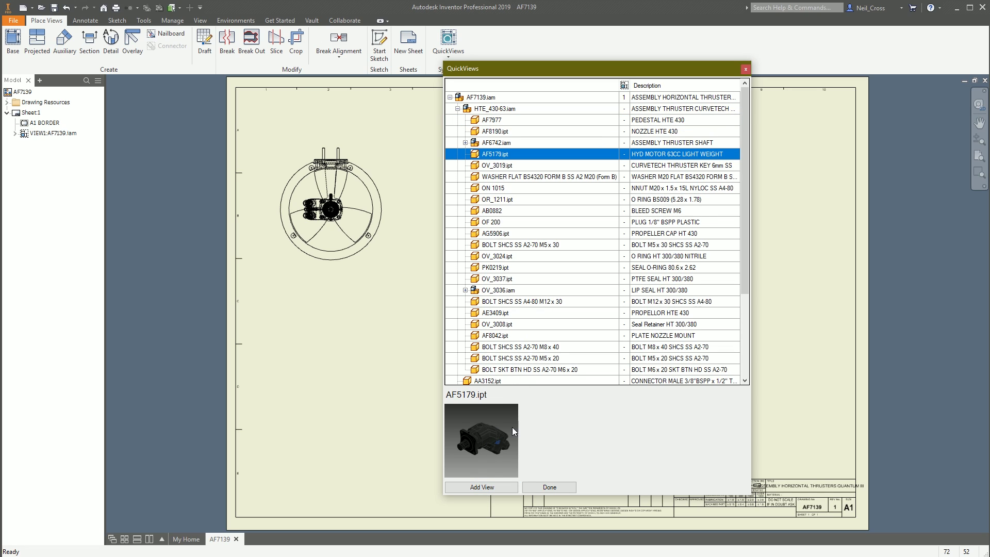
Place the 1:1 AF5179 motor view, VIEW2, beneath the assembly view.
left_click(482, 487)
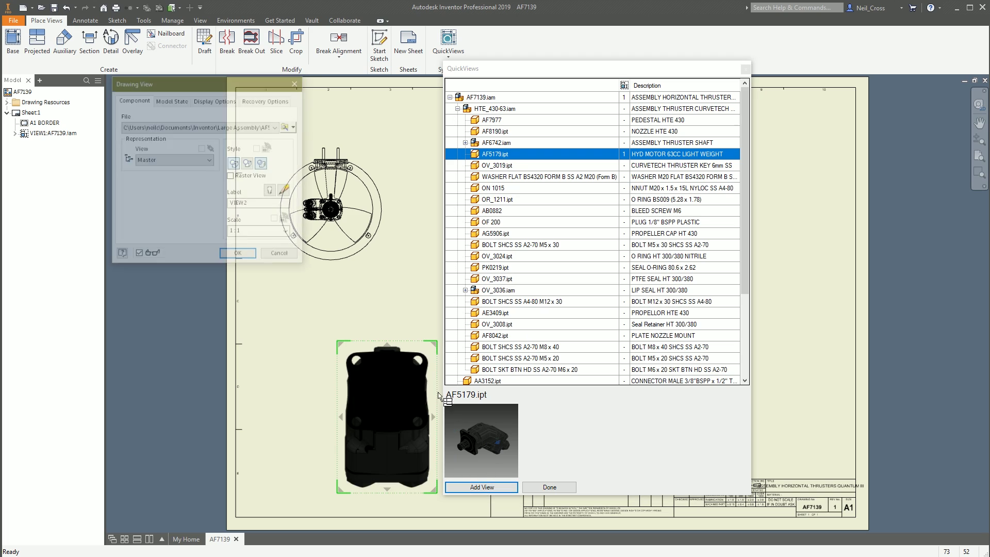
left_click(392, 399)
middle_click_drag(393, 400, 313, 395)
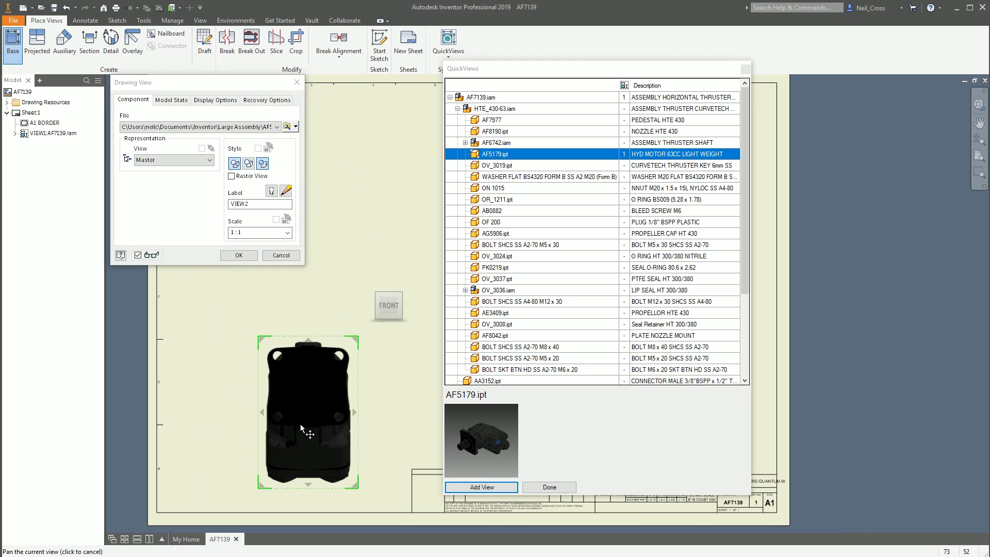
left_click(262, 164)
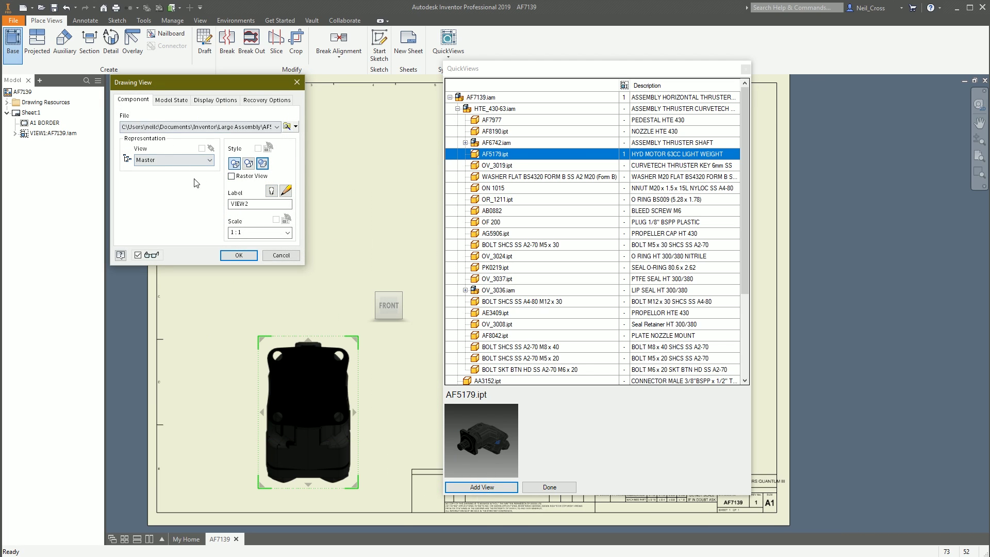
mouse_move(340, 424)
left_mouse_down()
mouse_move(400, 351)
mouse_move(342, 337)
mouse_move(279, 402)
left_mouse_up()
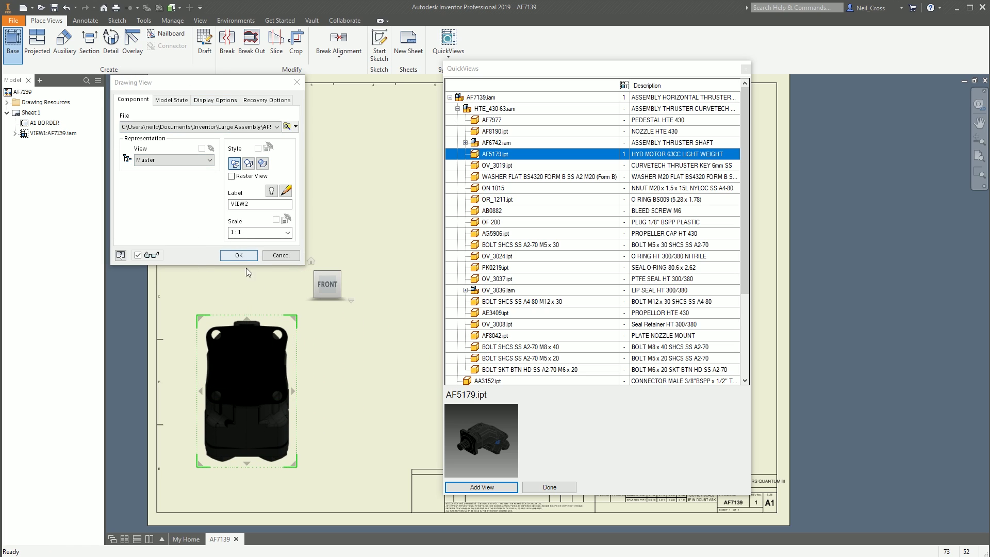
left_click(239, 255)
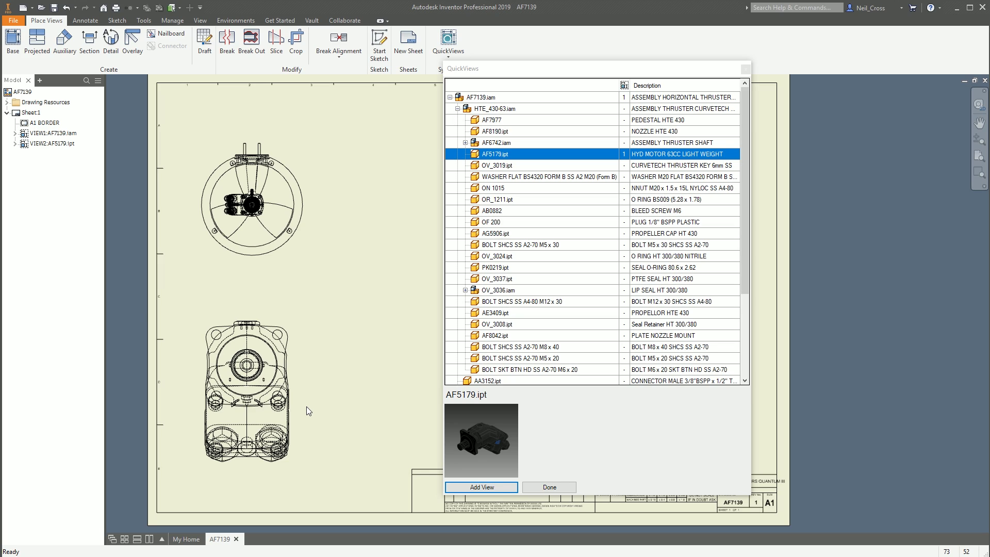
Preview parts from pedestal AF7977 through AF5179 in QuickViews, ending on AF6742.iam.
left_click(512, 130)
left_click(506, 119)
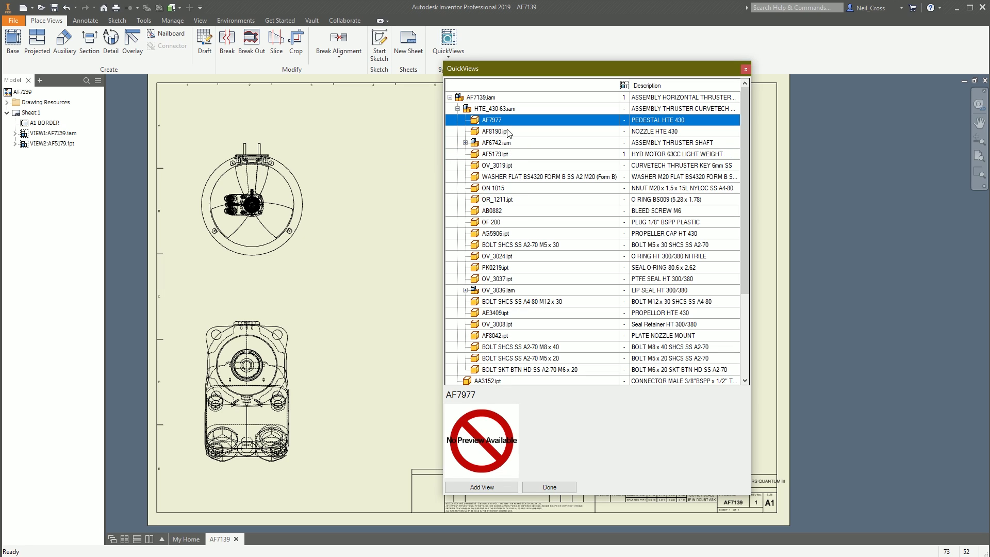
left_click(522, 256)
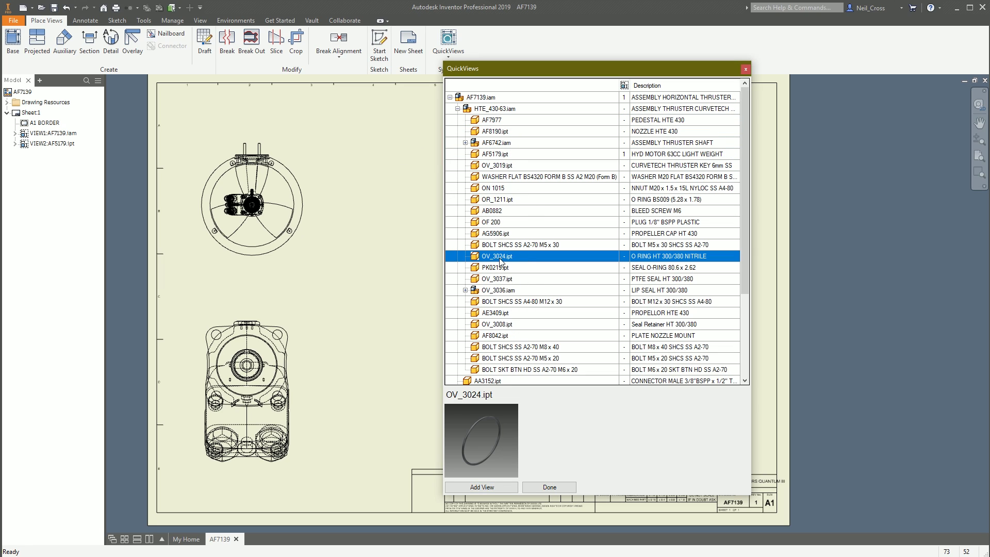
left_click(500, 245)
left_click(499, 233)
left_click(507, 222)
left_click(516, 211)
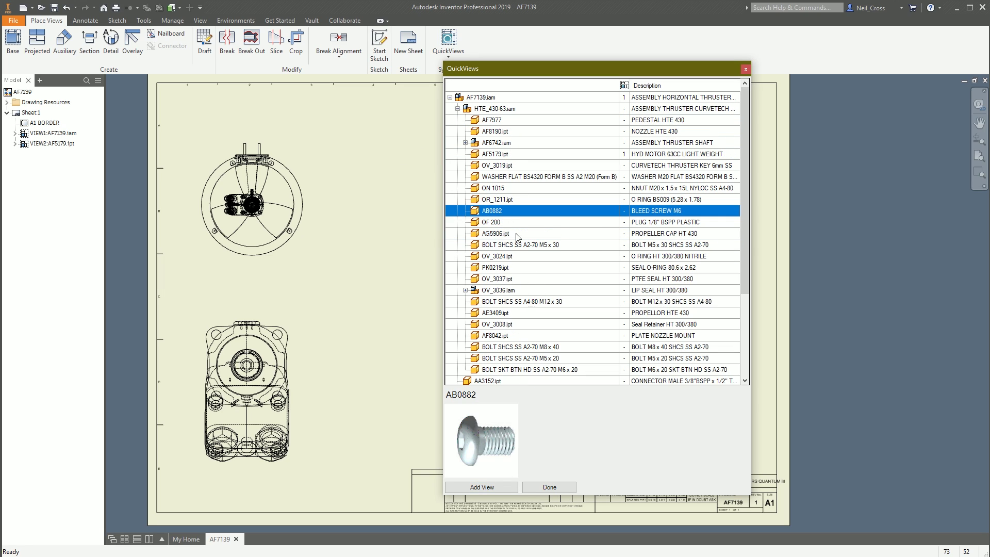
left_click(505, 200)
left_click(504, 177)
left_click(504, 155)
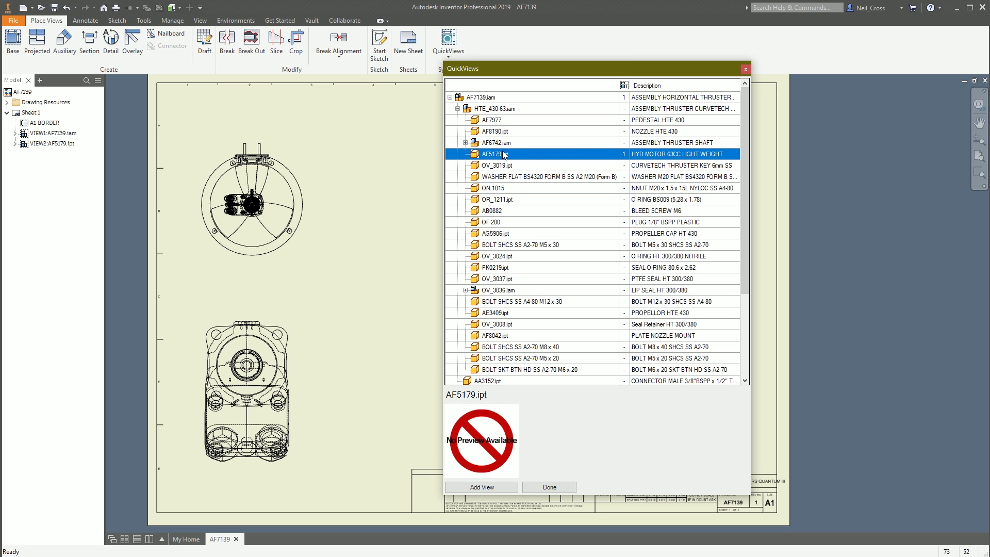
left_click(503, 143)
Place the 1:1 AF6742 thruster shaft view, VIEW3, on the sheet.
left_click(481, 486)
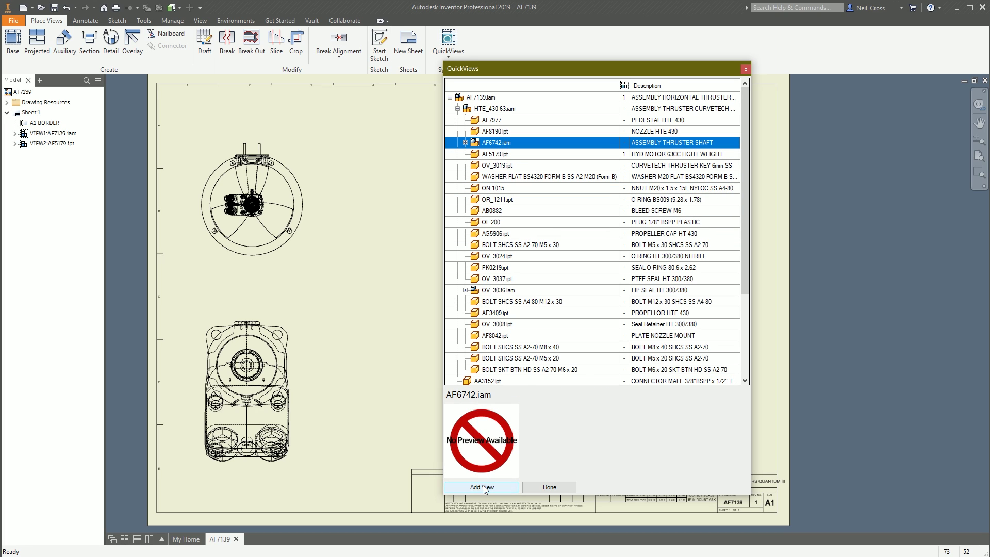
middle_click_drag(376, 371, 191, 375)
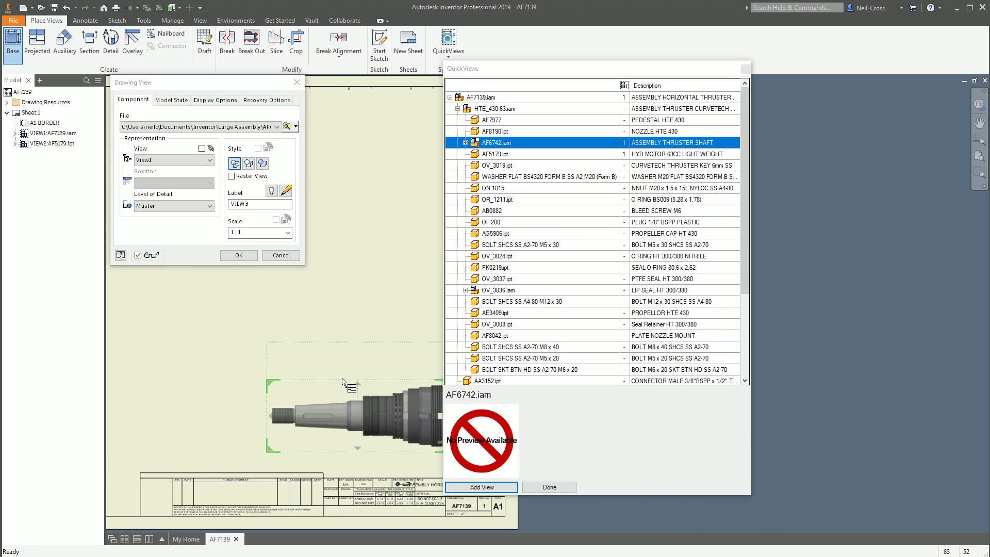
middle_click_drag(489, 382, 303, 382)
left_click_drag(302, 382, 258, 289)
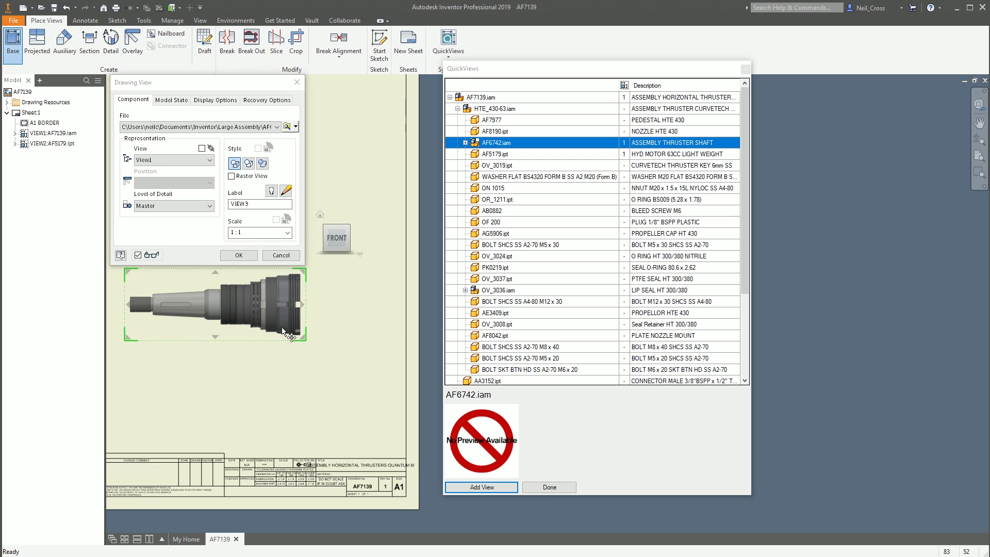
middle_click_drag(251, 367, 407, 394)
left_click(238, 256)
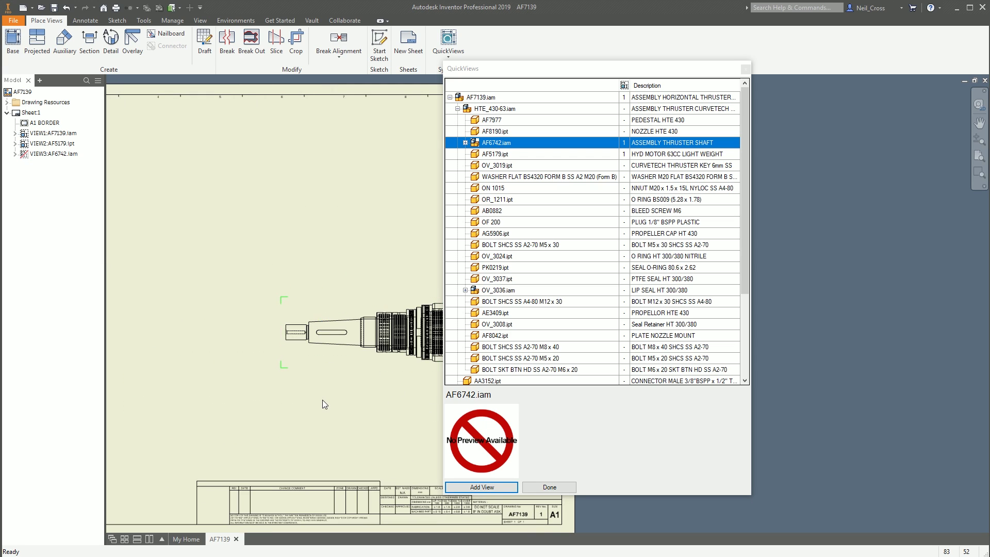
Move VIEW3 up beside the assembly view at the top of the sheet.
scroll(324, 396, "down", 5)
right_click(353, 362)
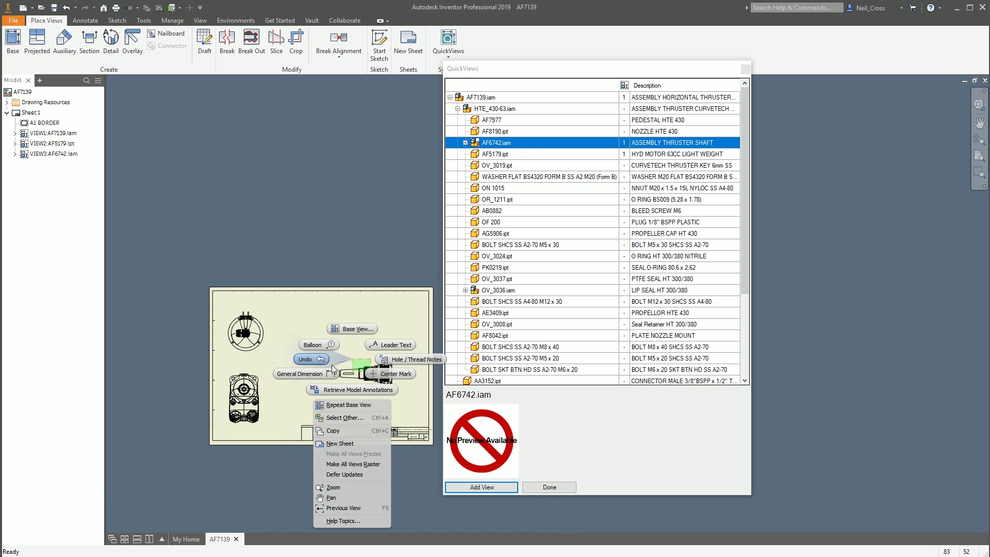
key("Escape")
scroll(345, 364, "up", 3)
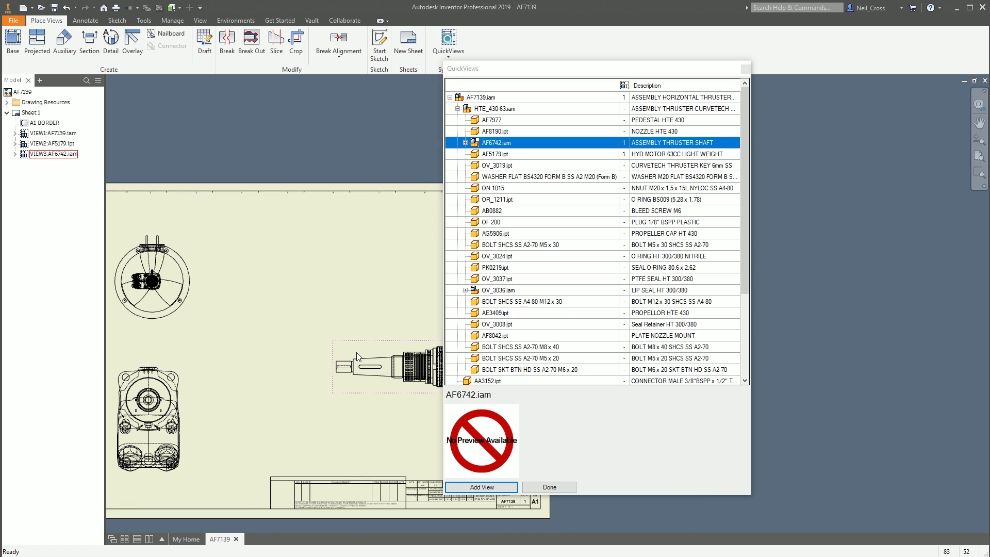
left_click_drag(350, 383, 301, 255)
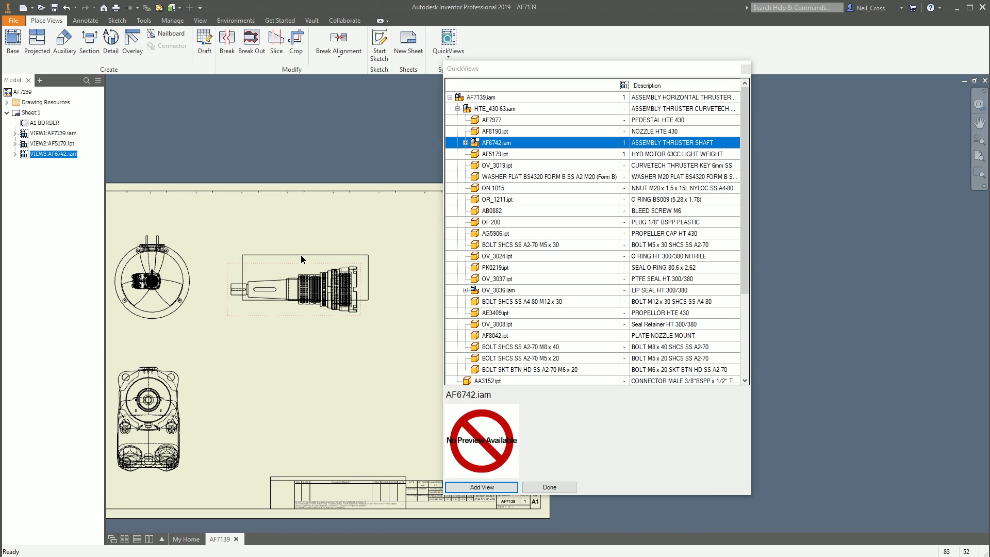
middle_click_drag(261, 376, 306, 374)
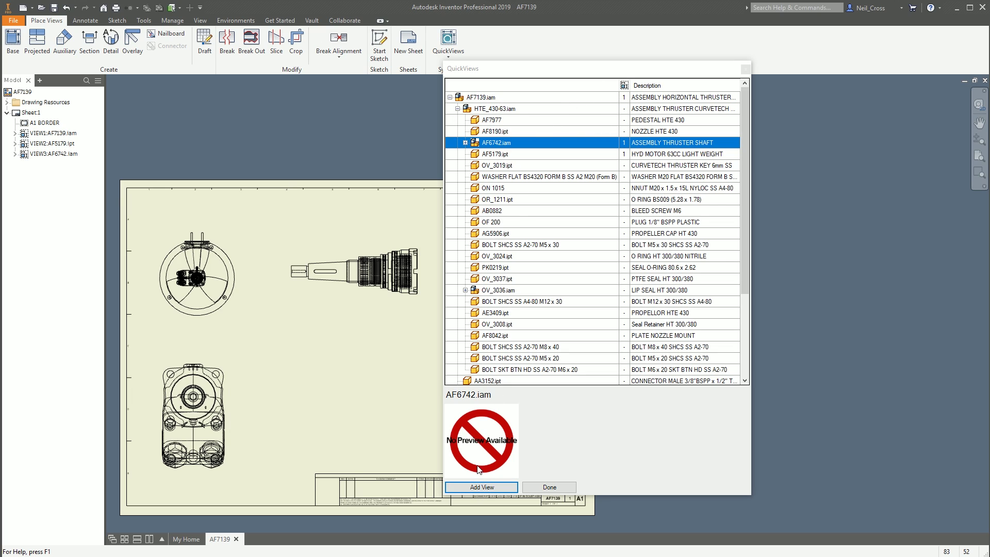
Close QuickViews with Done, check the add-in's other options, and centre the sheet.
left_click(549, 487)
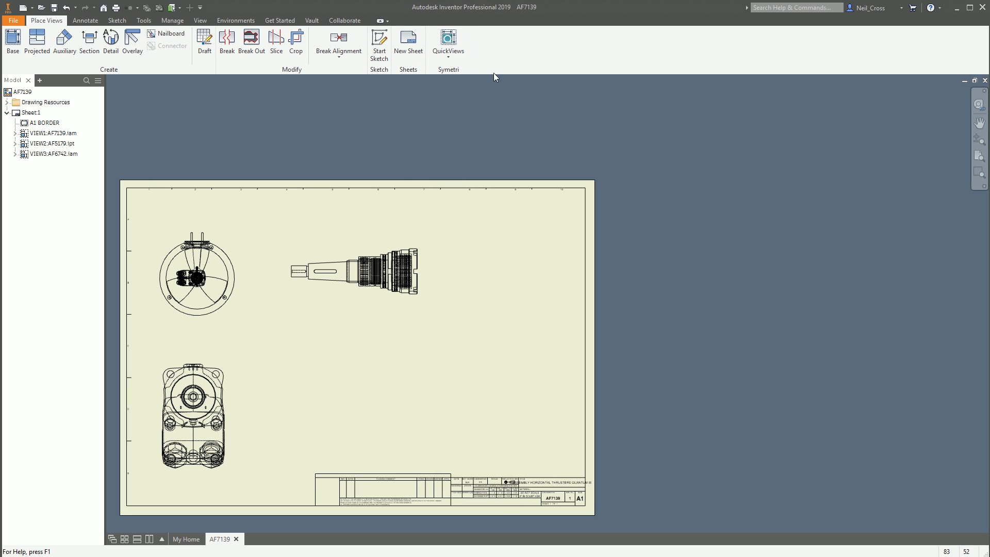
left_click(447, 57)
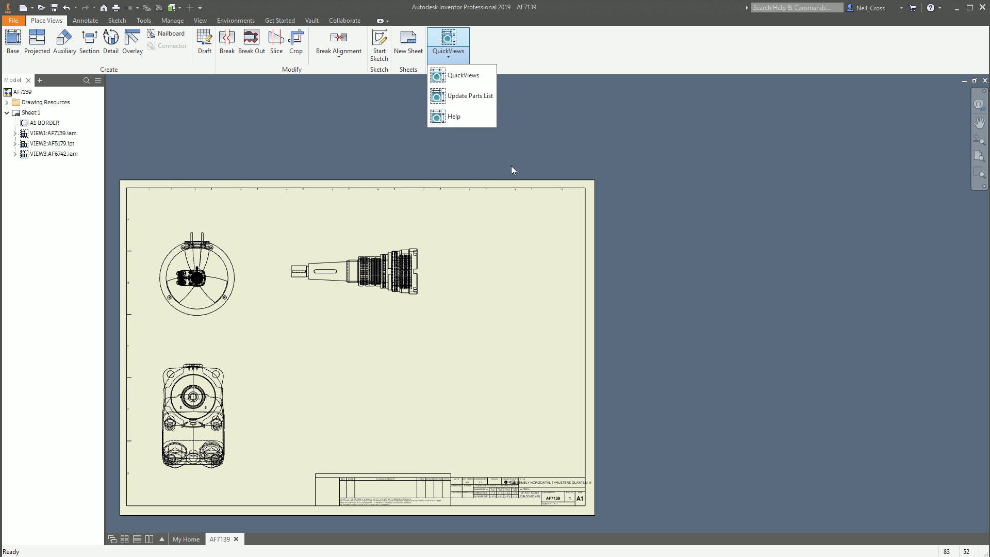
left_click(362, 359)
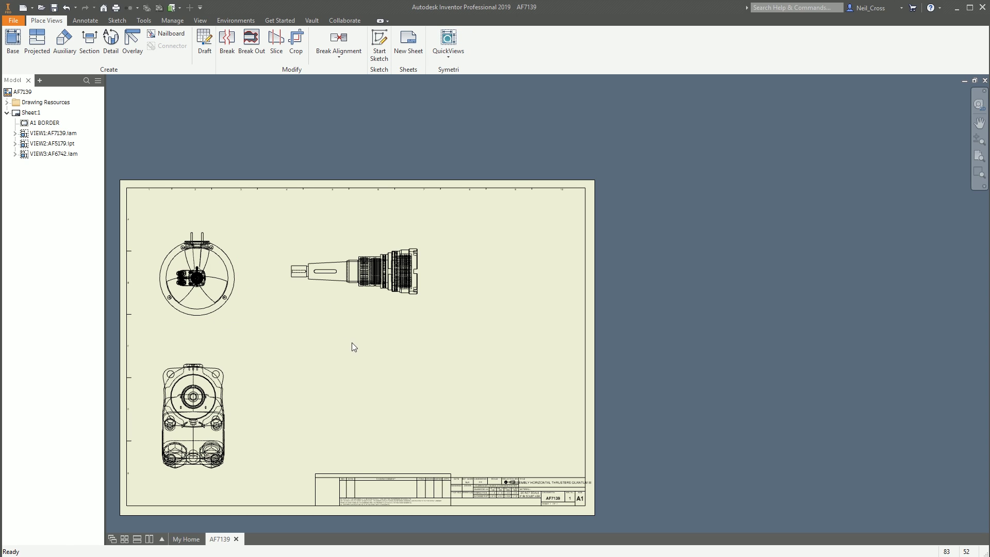
middle_click_drag(352, 343, 472, 320)
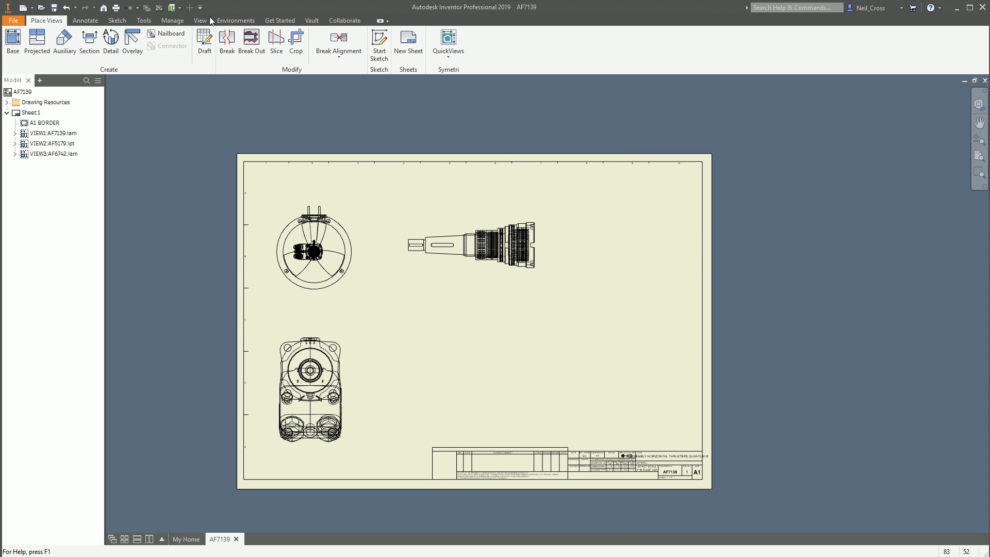
left_click(143, 20)
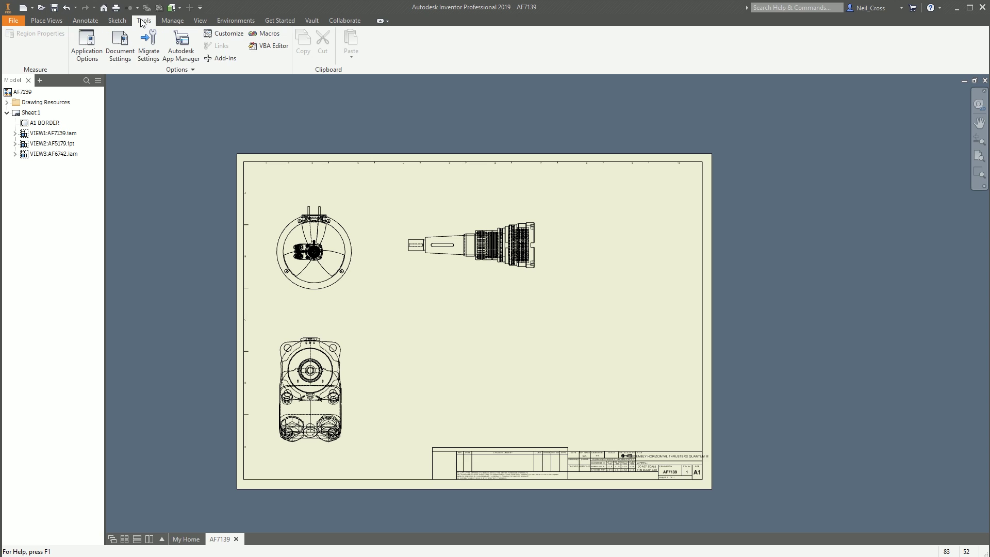
left_click(181, 43)
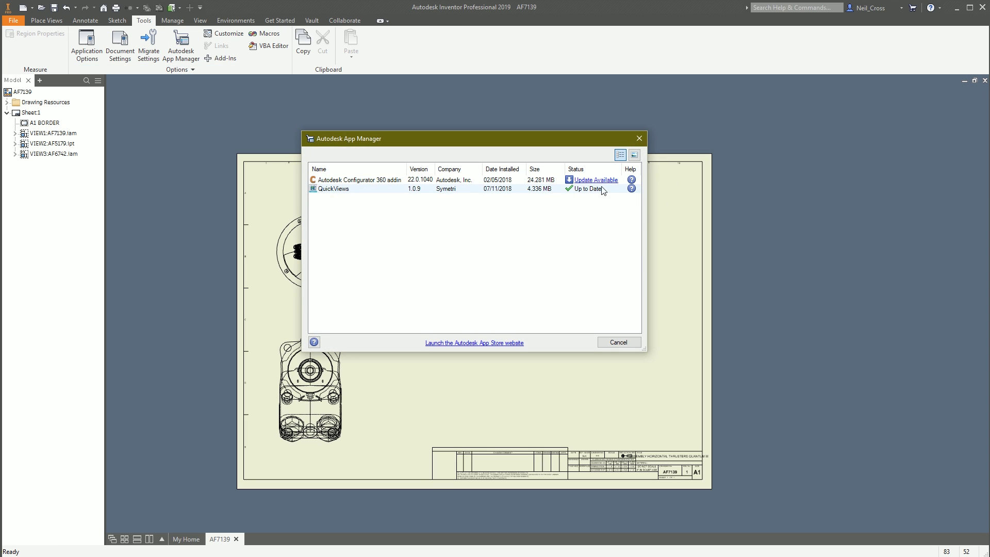
left_click(639, 139)
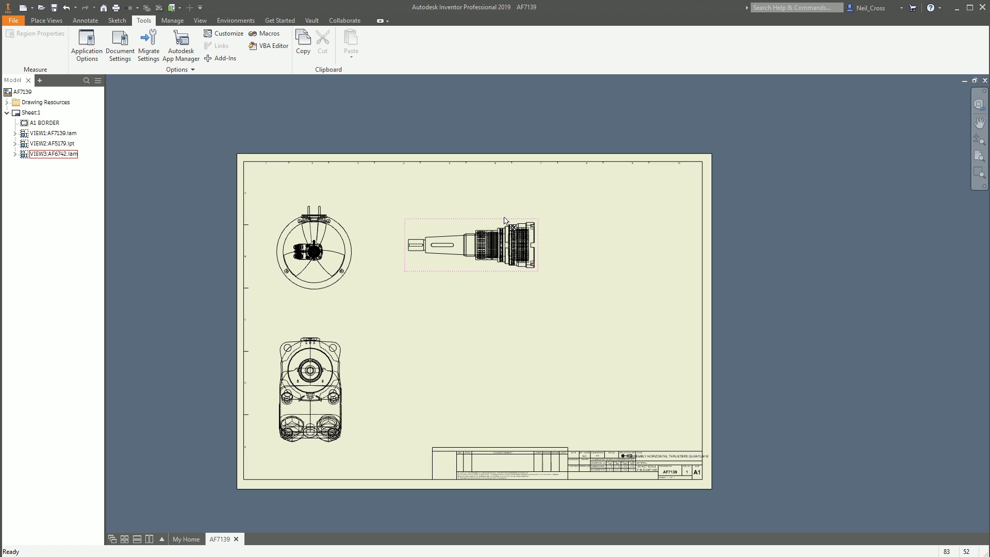
left_click(46, 21)
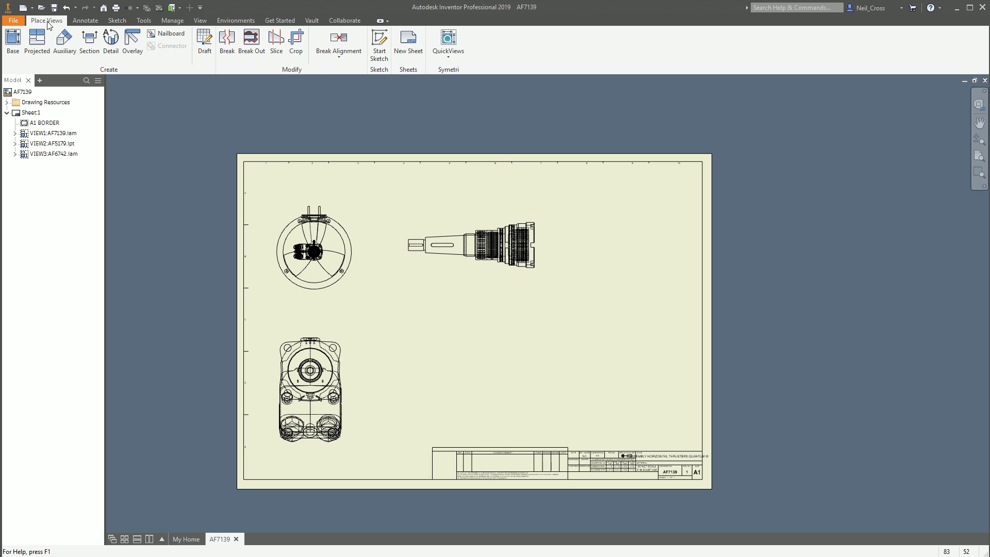